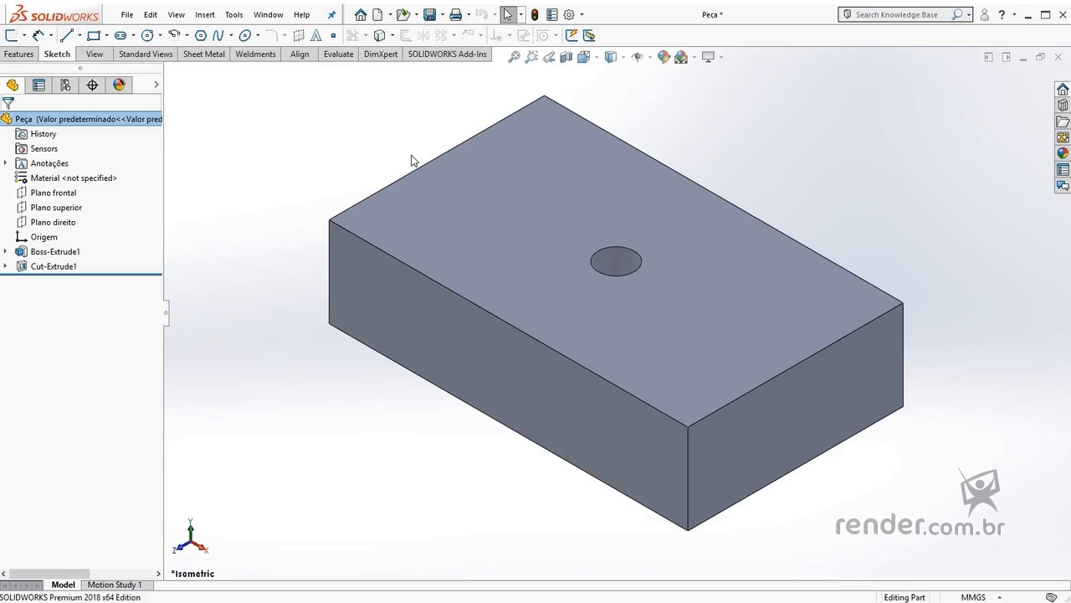
Step: Start a new sketch on the block's top face and orient the view normal to it
left_click(464, 192)
left_click(519, 150)
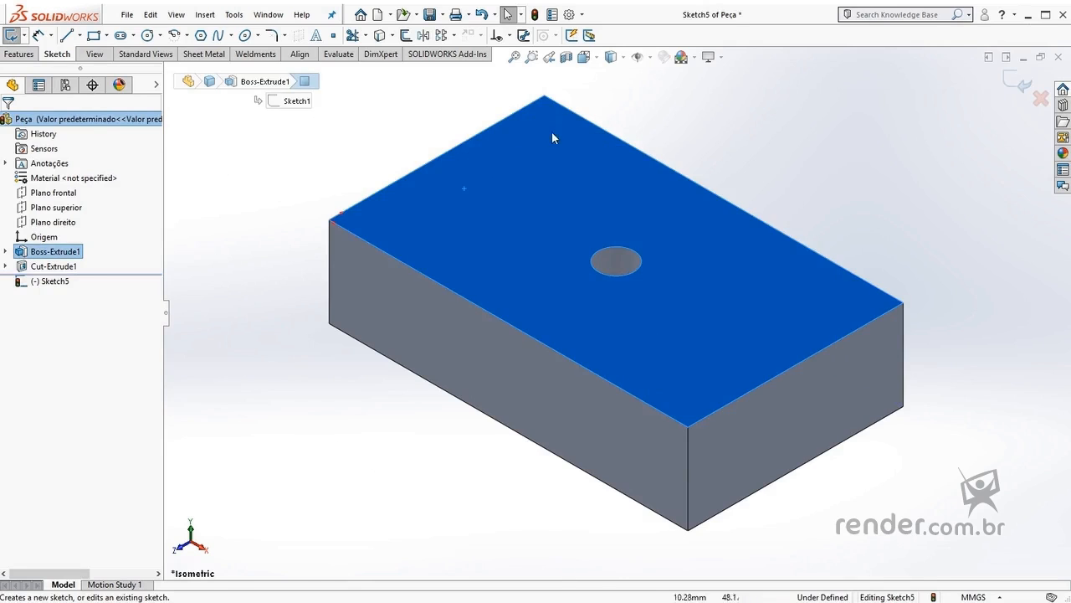
left_click(583, 56)
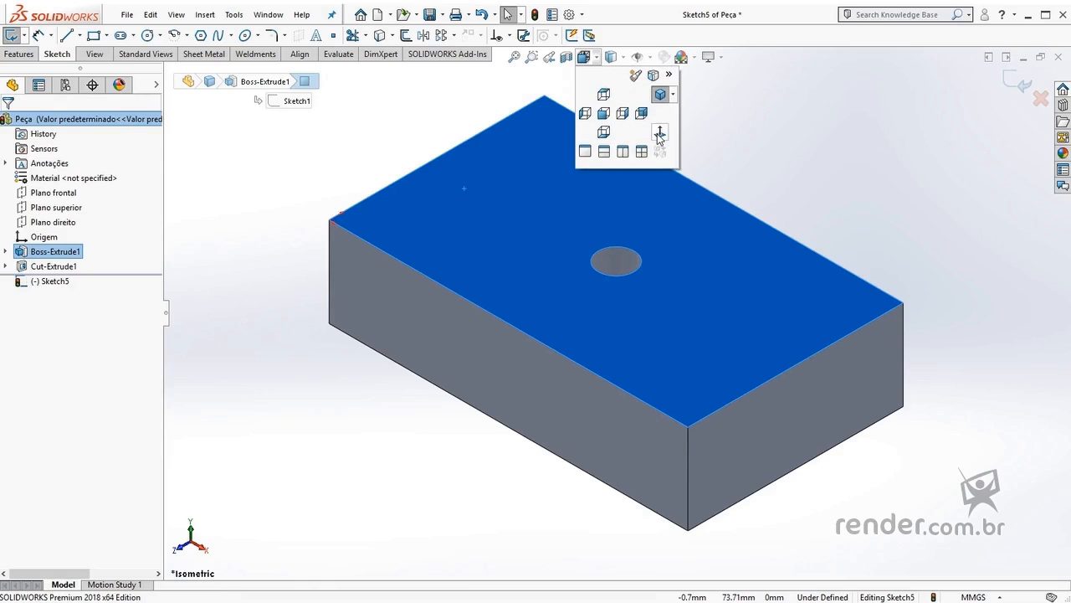
left_click(660, 134)
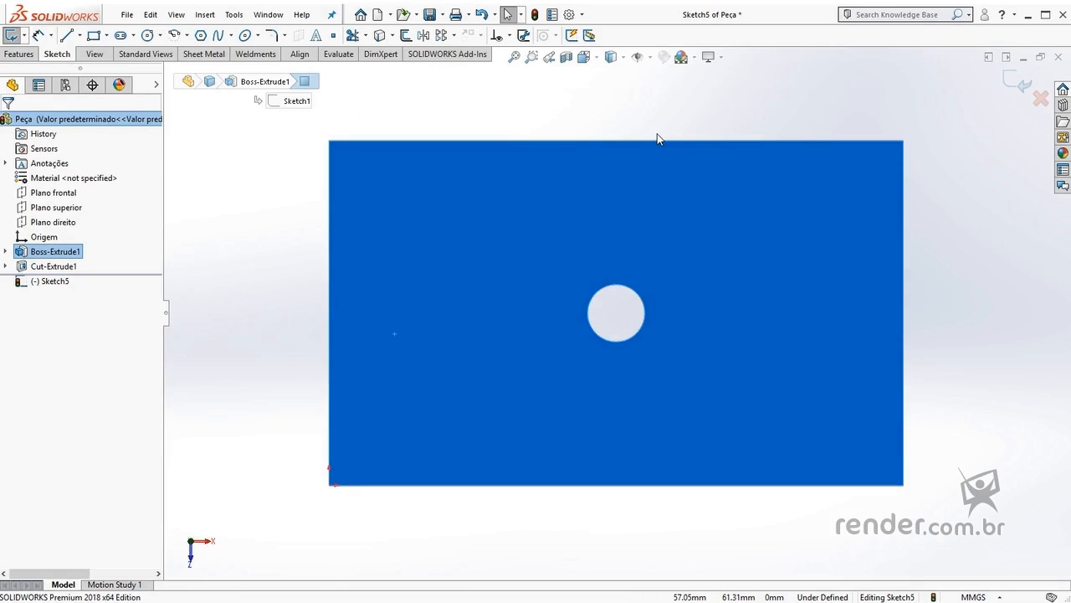
Step: Show Sketch2 of the Cut-Extrude1 feature over the top face
left_click(5, 266)
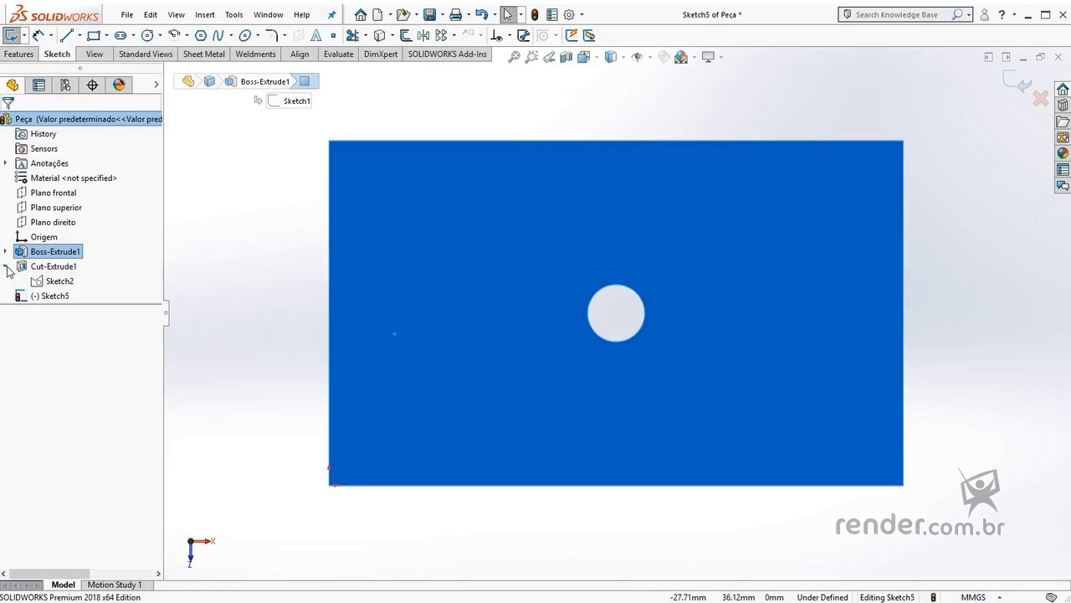
left_click(58, 281)
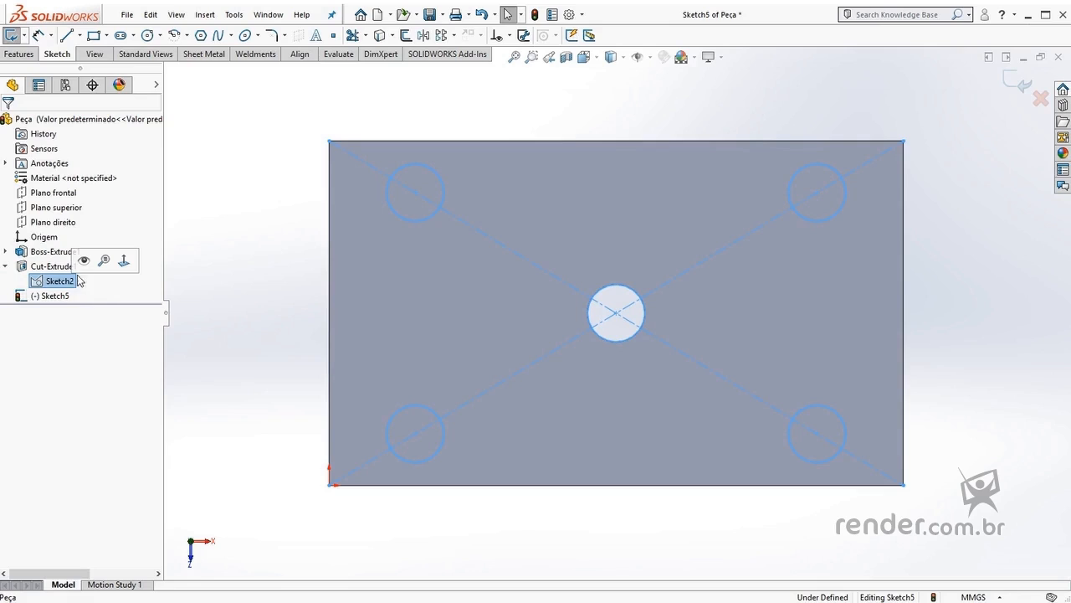
left_click(84, 260)
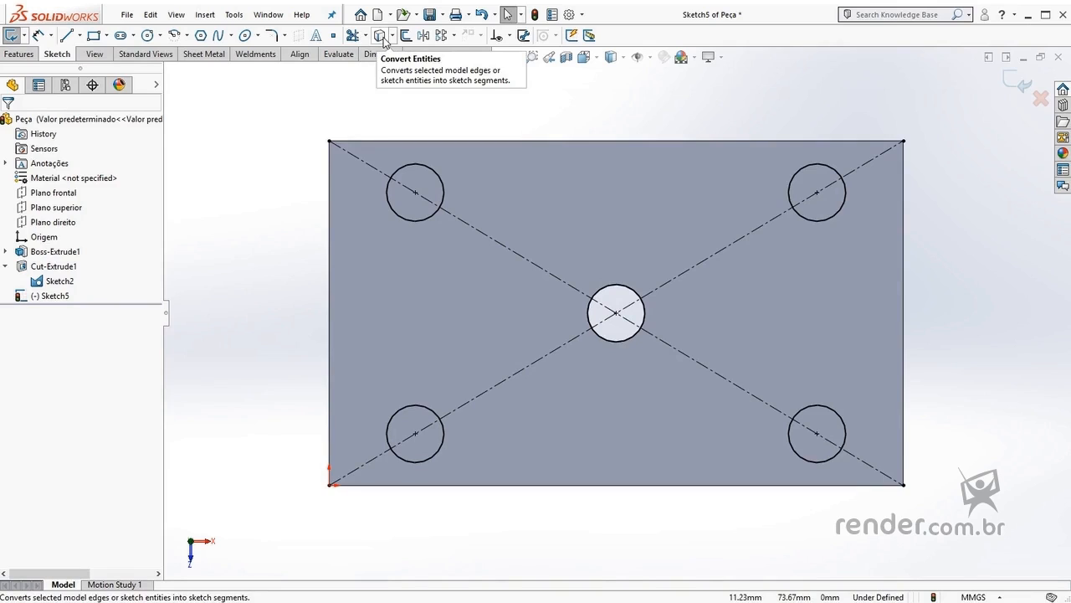
Step: Convert the upper-left circle of Sketch2 into the active sketch, and hide Sketch2
left_click(413, 167)
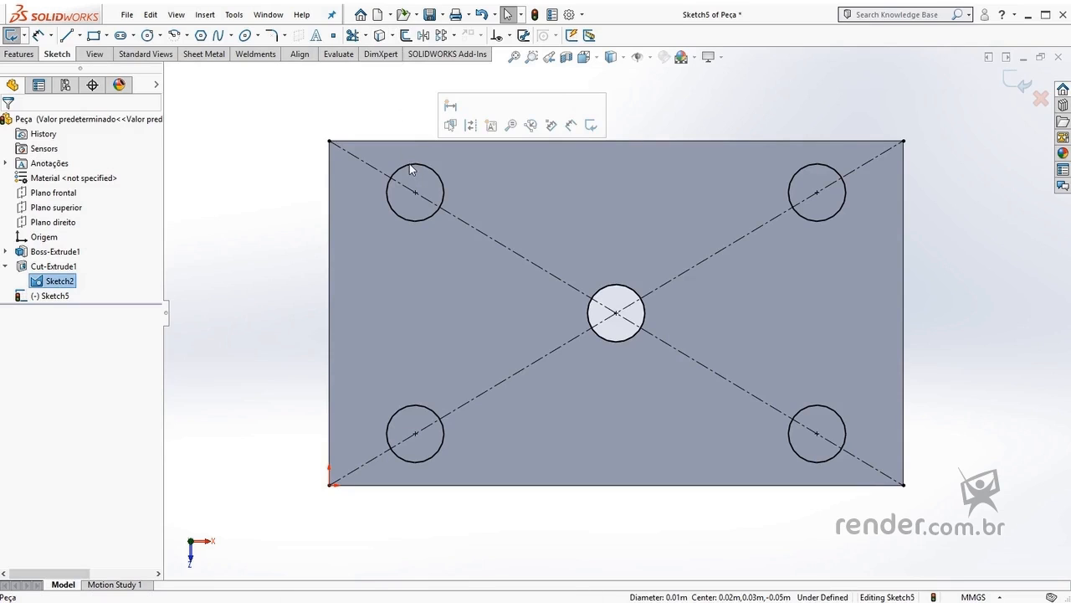
key("Delete")
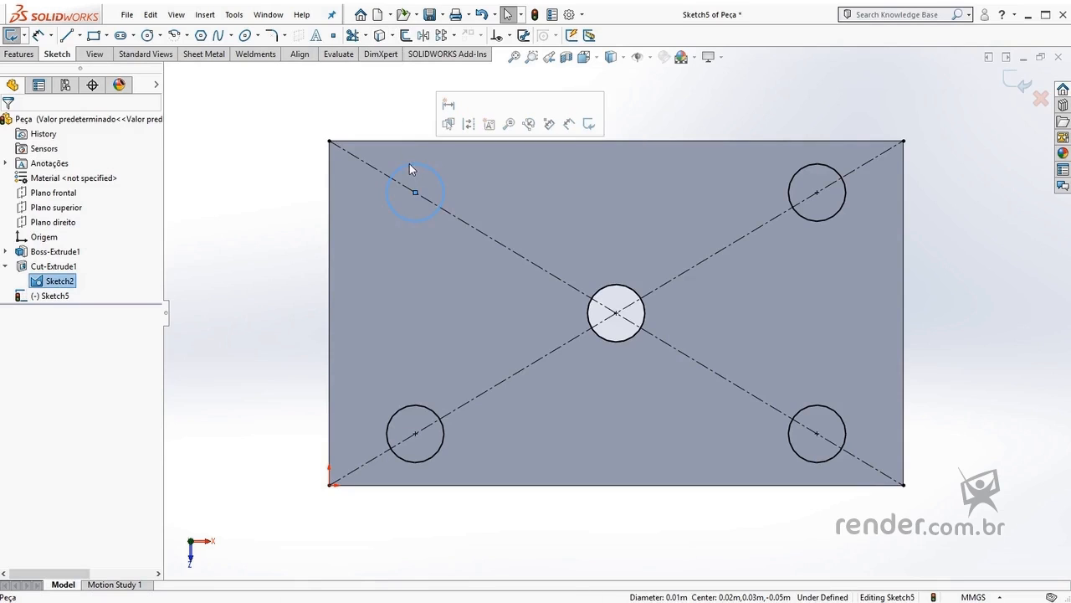
left_click(380, 37)
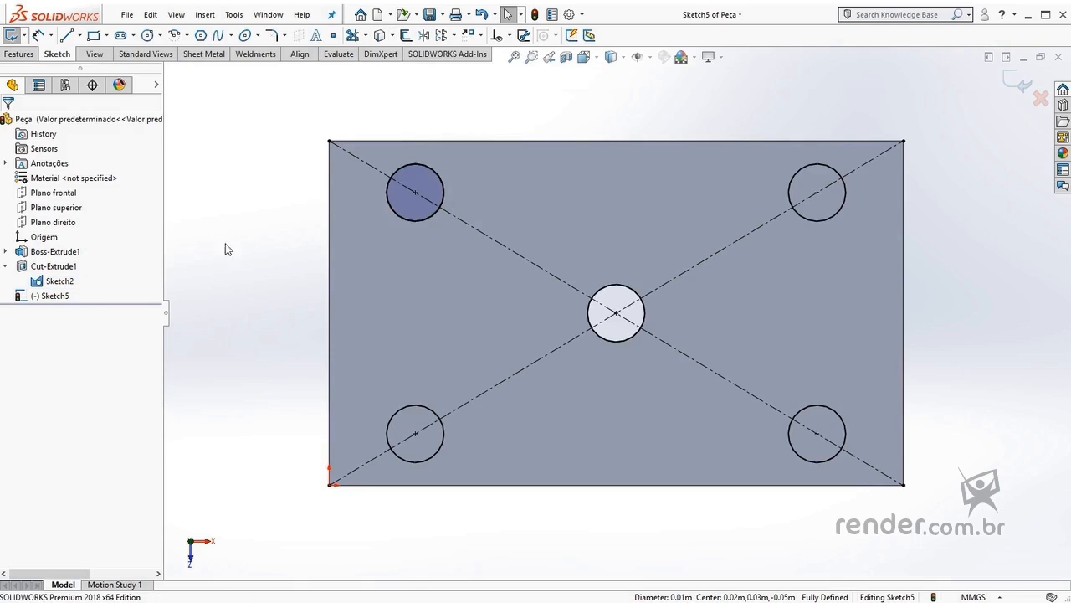
left_click(56, 281)
left_click(88, 261)
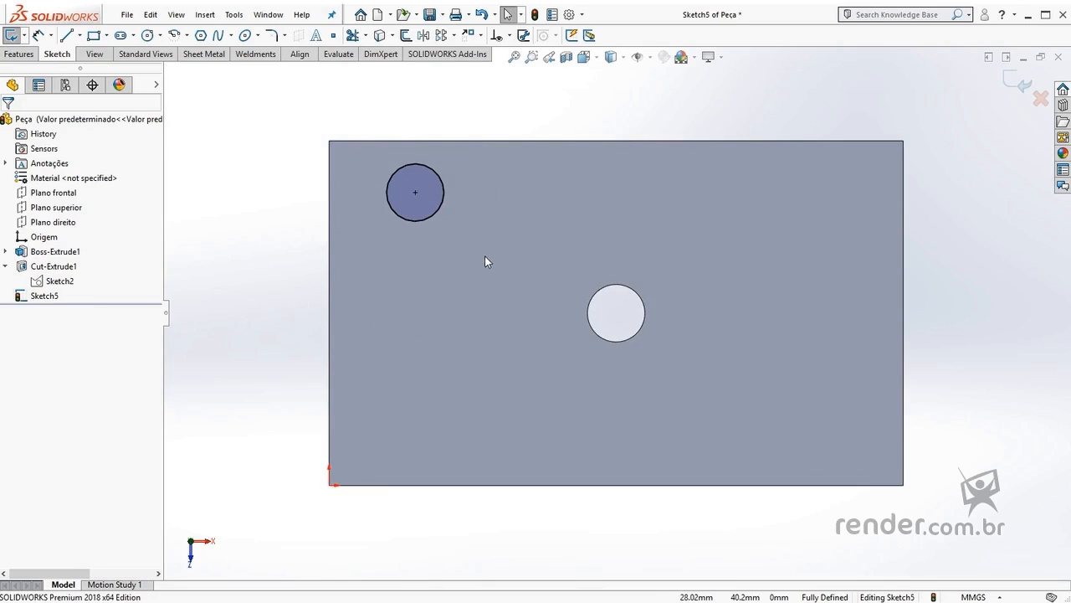
Step: Move the converted circle without keeping relations, from its centre to a free point below and left of the central hole
left_click(234, 14)
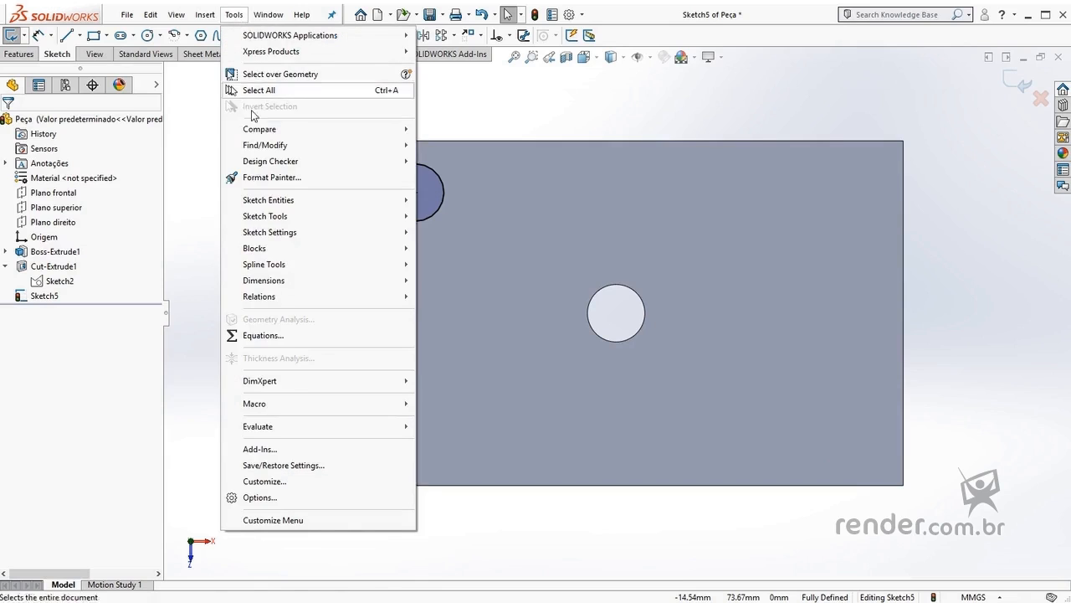
mouse_move(268, 216)
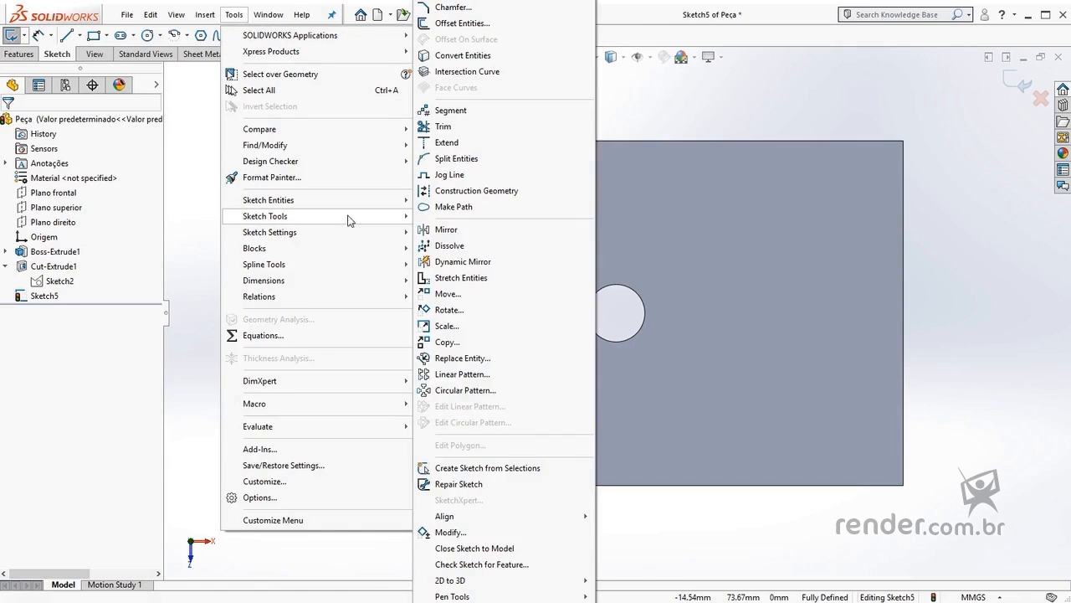
left_click(446, 294)
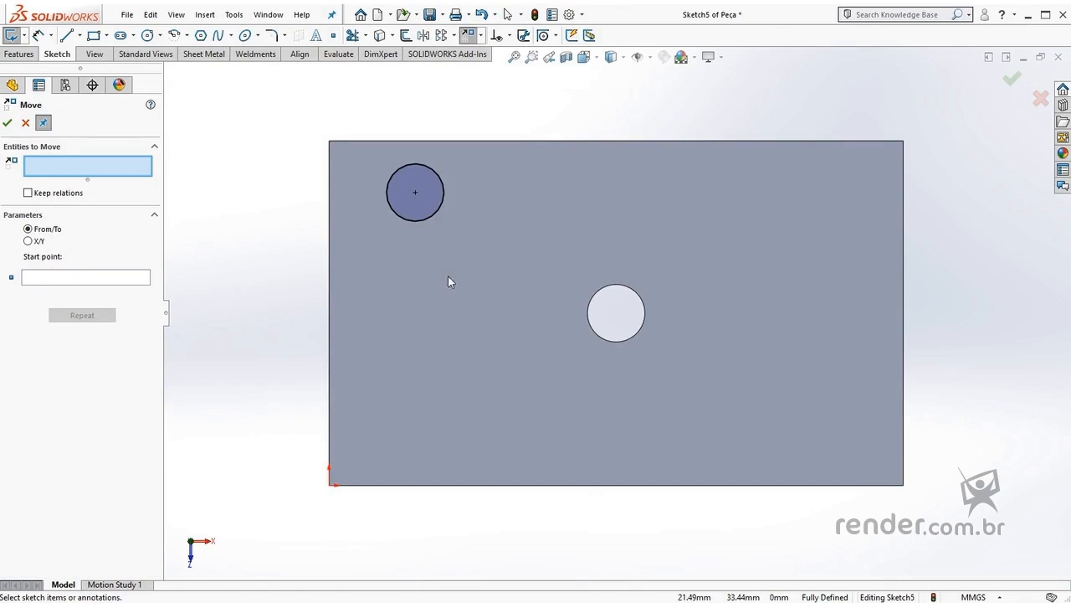
left_click(436, 171)
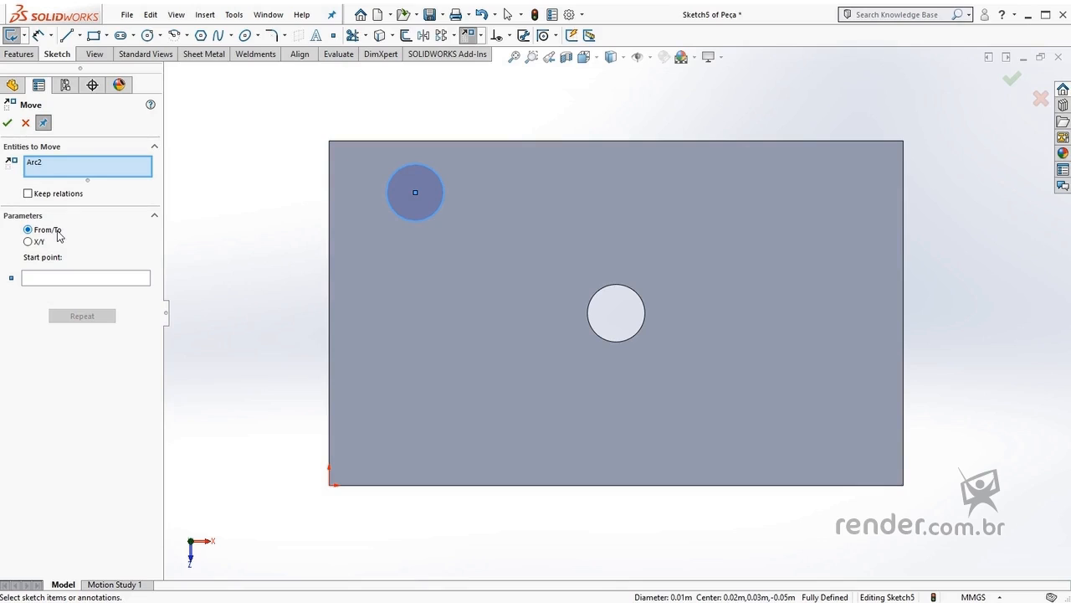
left_click(67, 280)
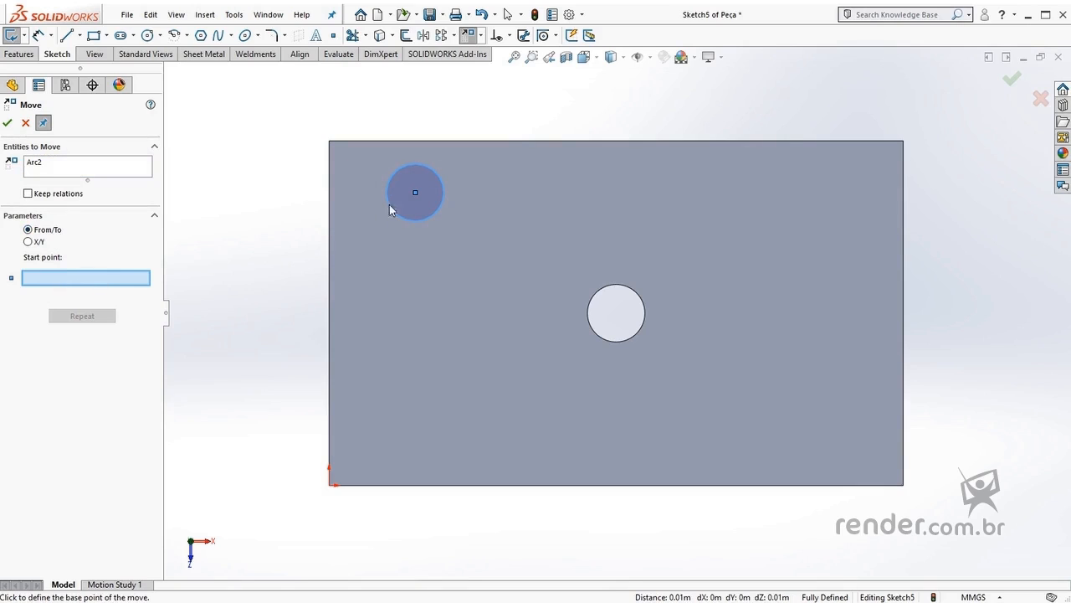
left_click(416, 192)
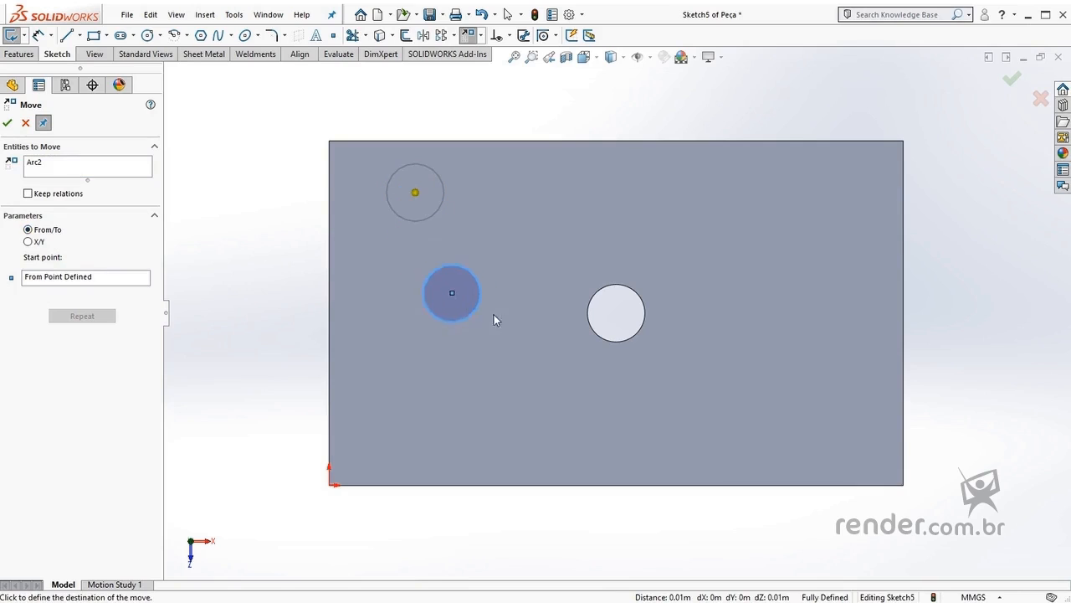
left_click(477, 350)
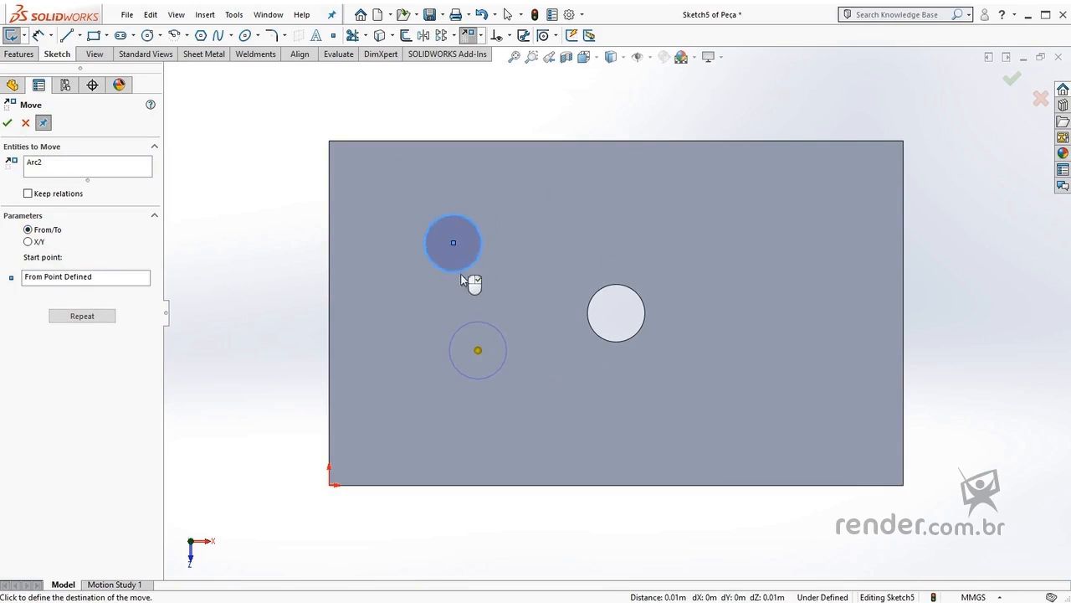
left_click(8, 122)
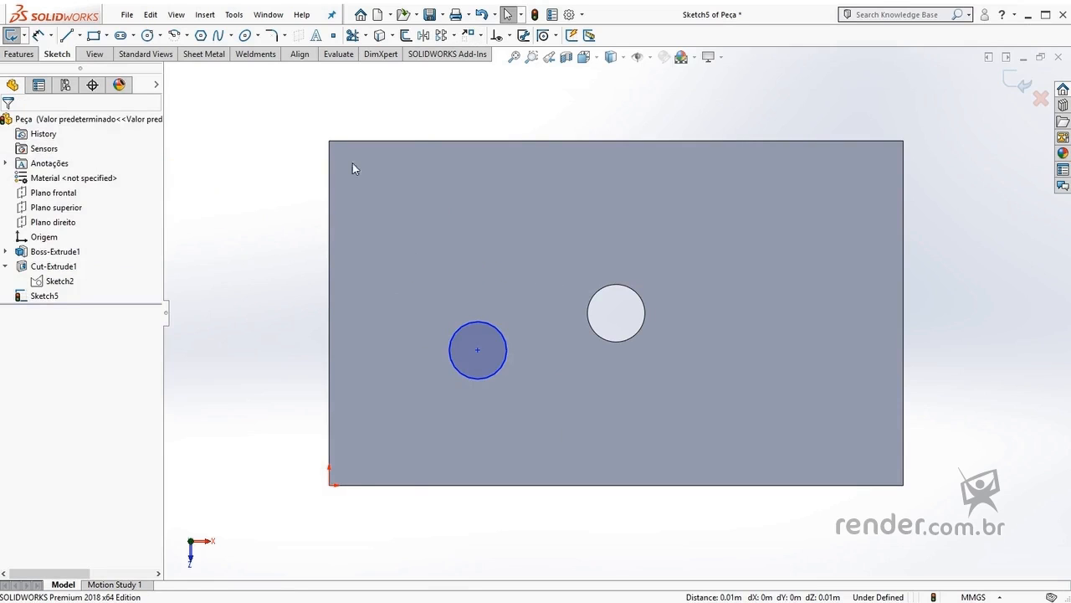
Step: Move the circle by X/Y offsets of 5 mm in X and 10 mm in Y
left_click(234, 14)
mouse_move(309, 220)
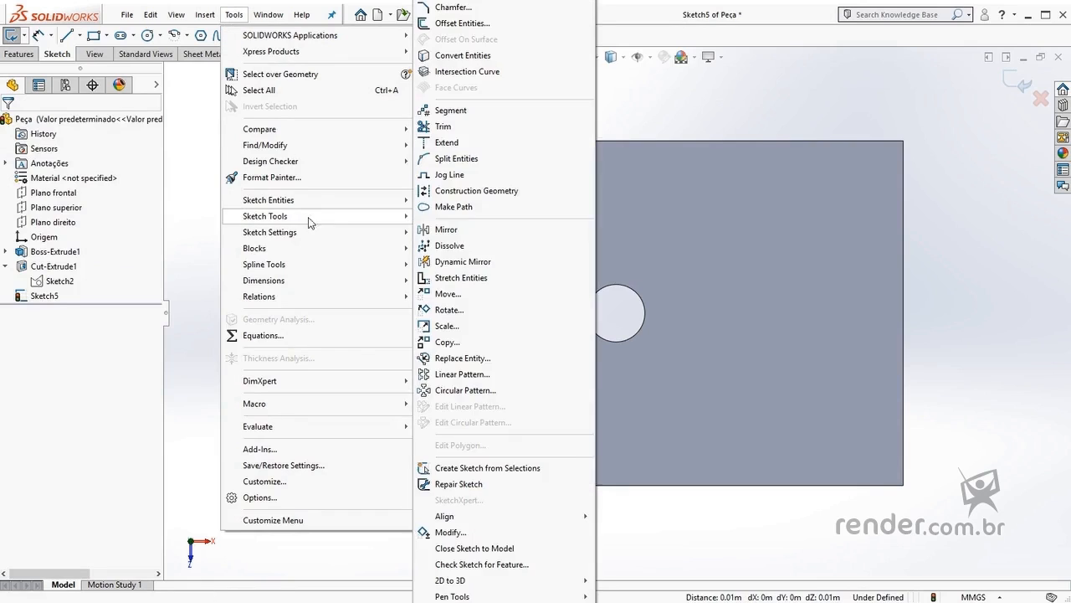
left_click(452, 294)
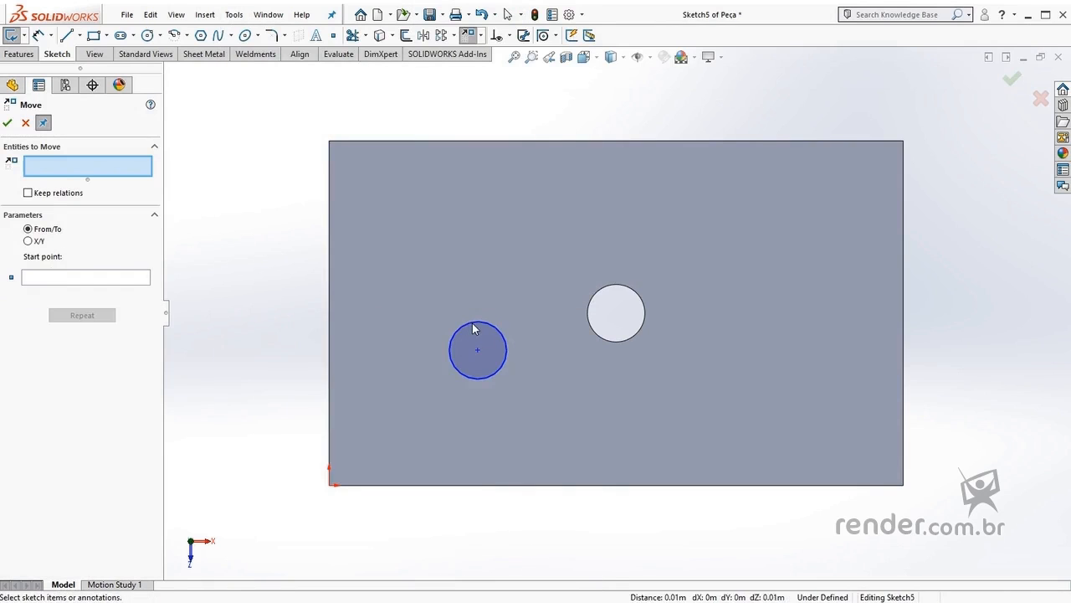
left_click(474, 325)
left_click(28, 241)
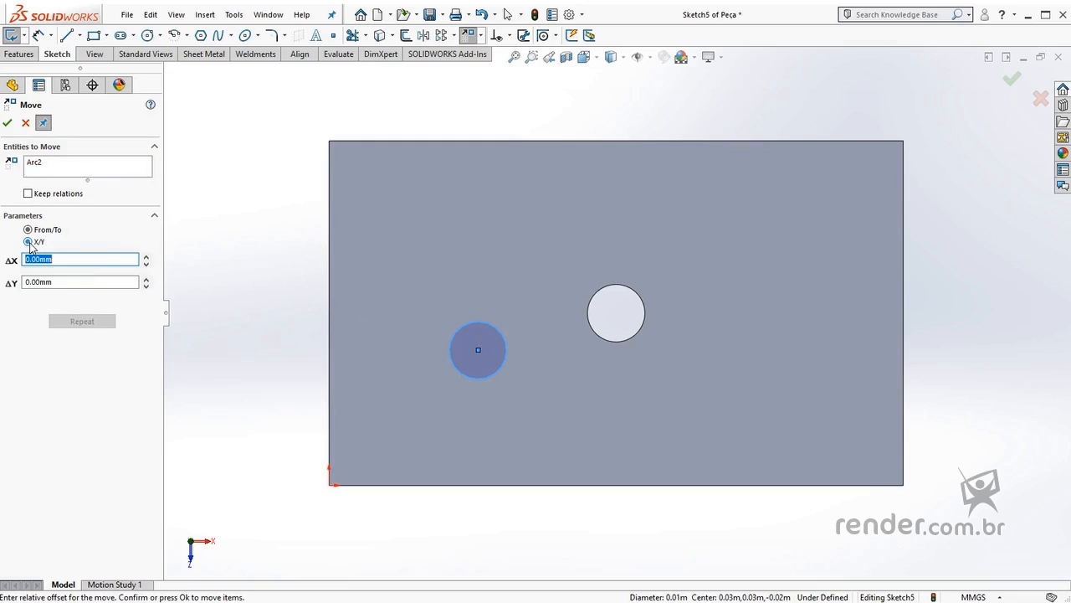
type("5")
key("Tab")
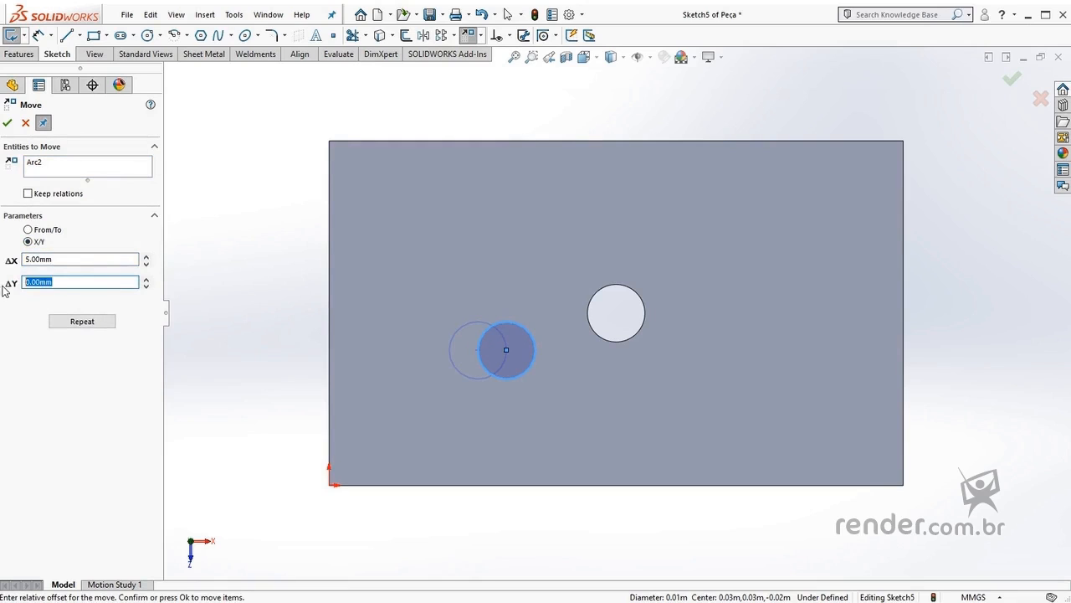
type("10")
key("Tab")
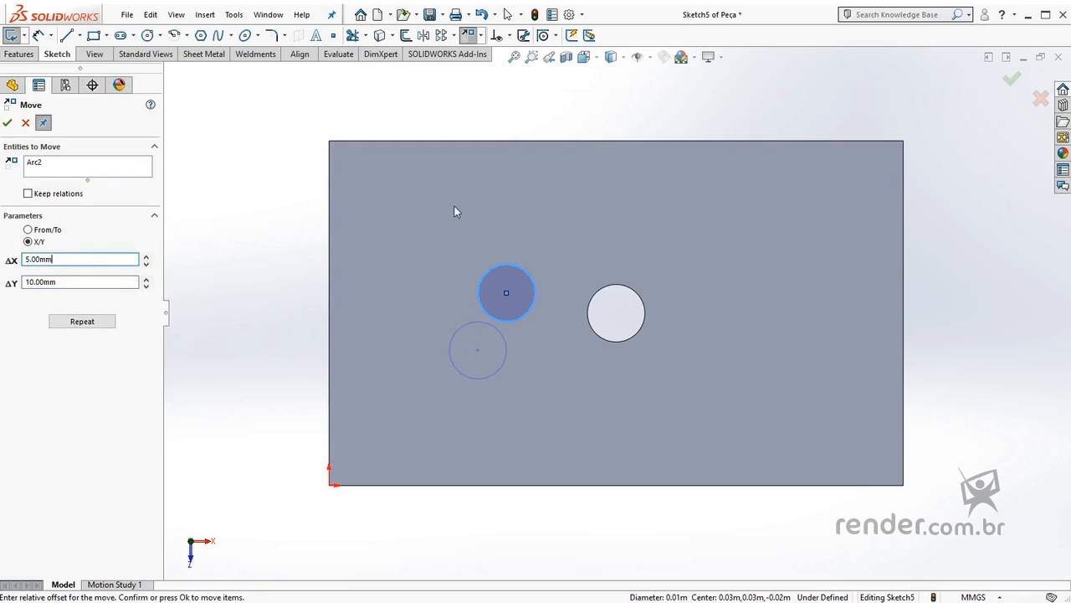
left_click(8, 124)
Step: Copy the circle with the From/To option, from its centre to a free point above and right of the central hole
left_click(233, 16)
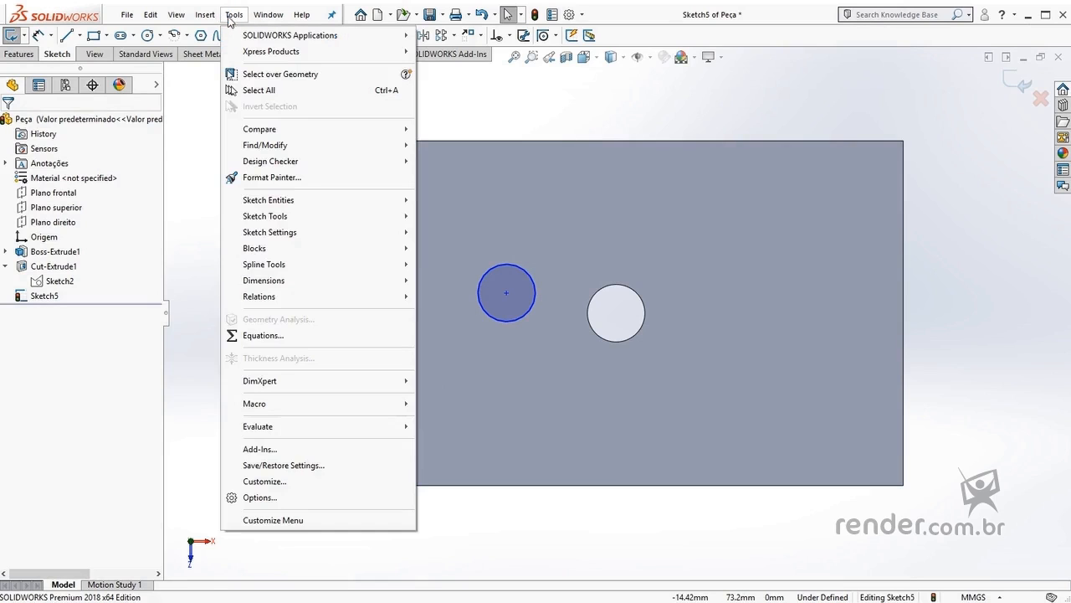
mouse_move(289, 216)
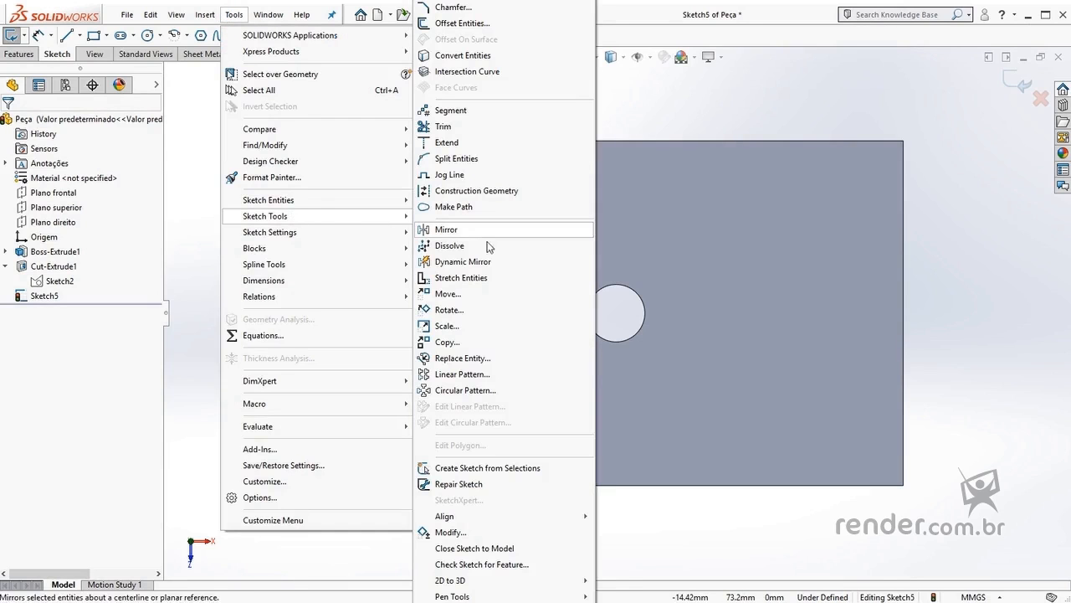
left_click(463, 342)
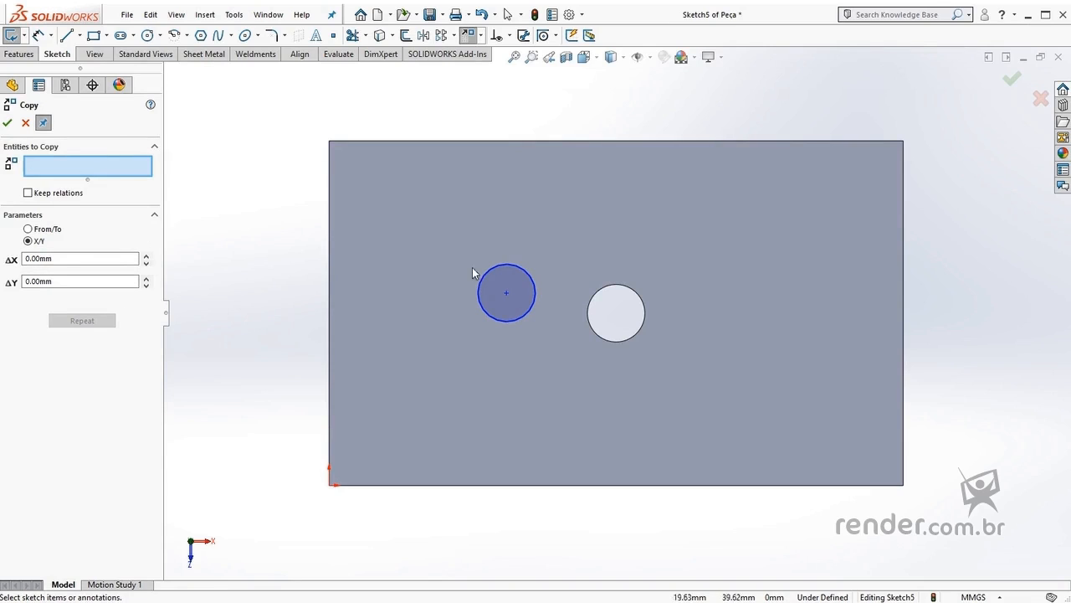
left_click(508, 266)
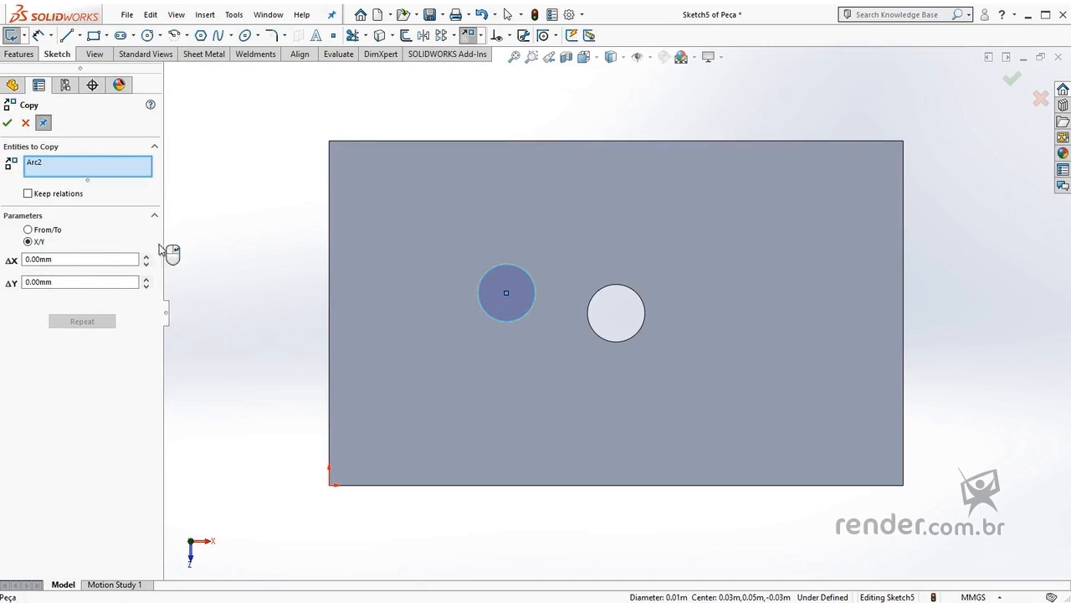
left_click(29, 231)
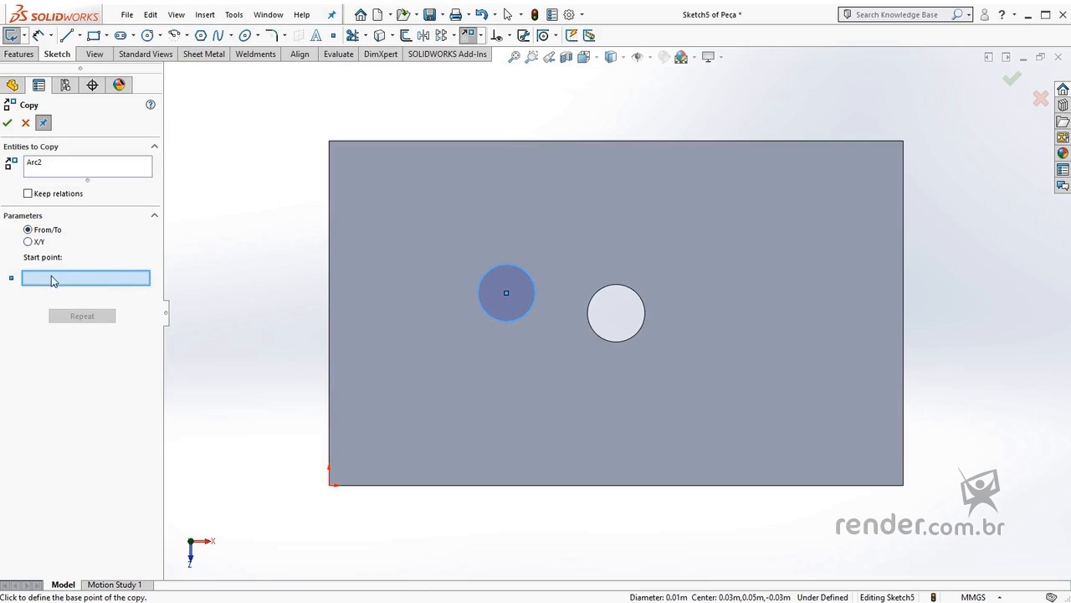
left_click(508, 293)
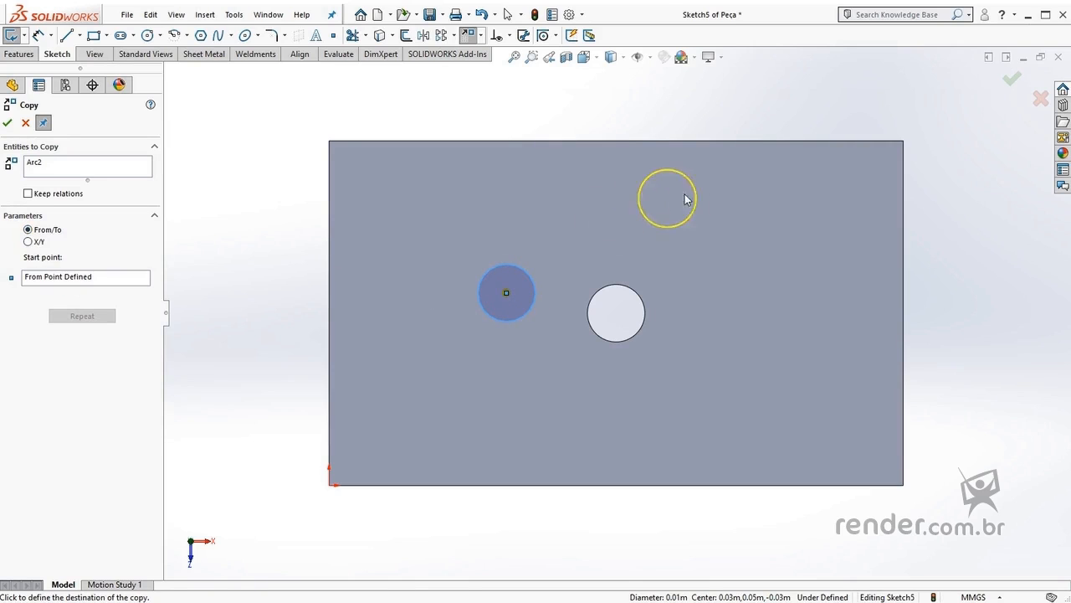
left_click(678, 208)
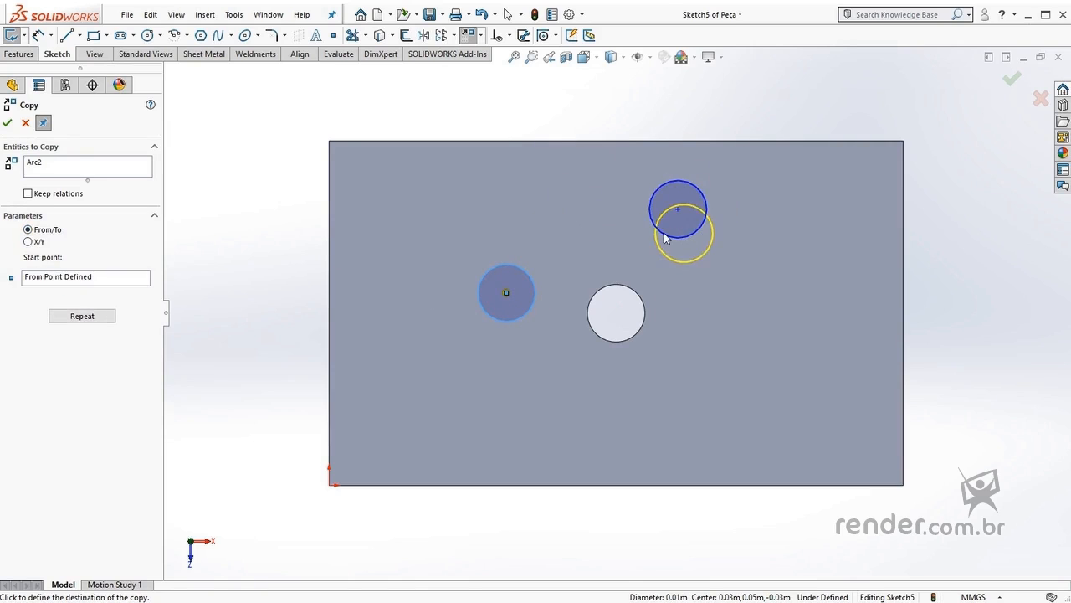
Step: Create another copy of the original circle with X/Y offsets of 10 mm in X and 20 mm in Y
left_click(27, 242)
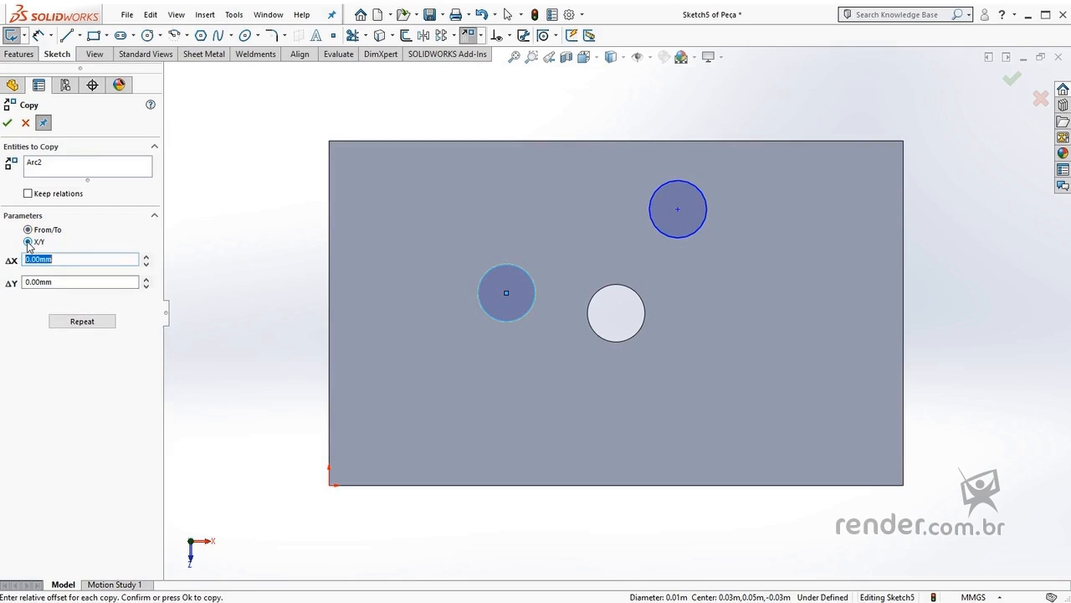
type("10")
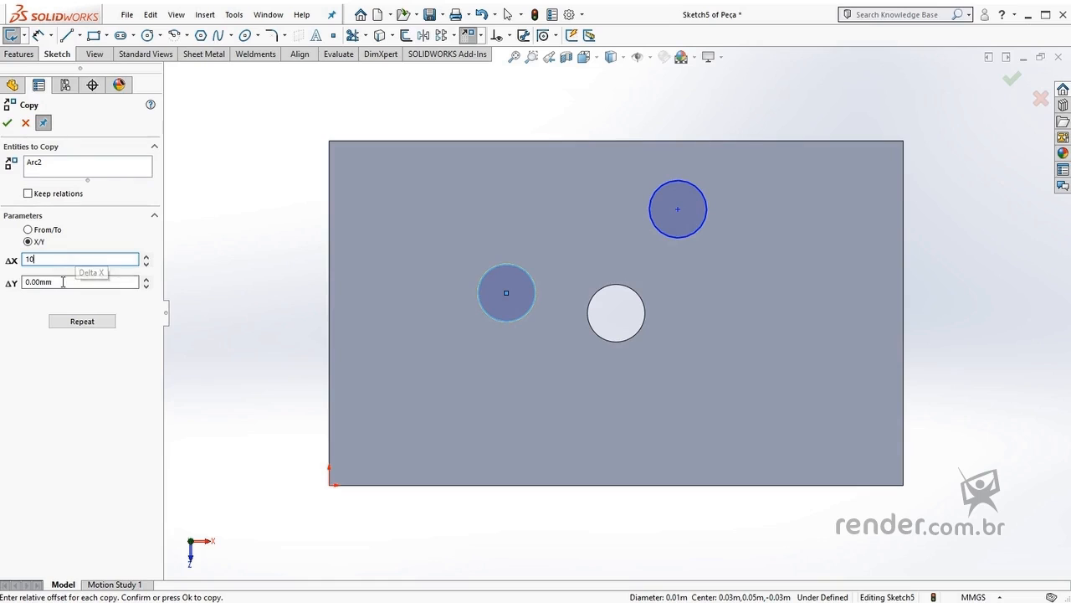
key("Tab")
type("20")
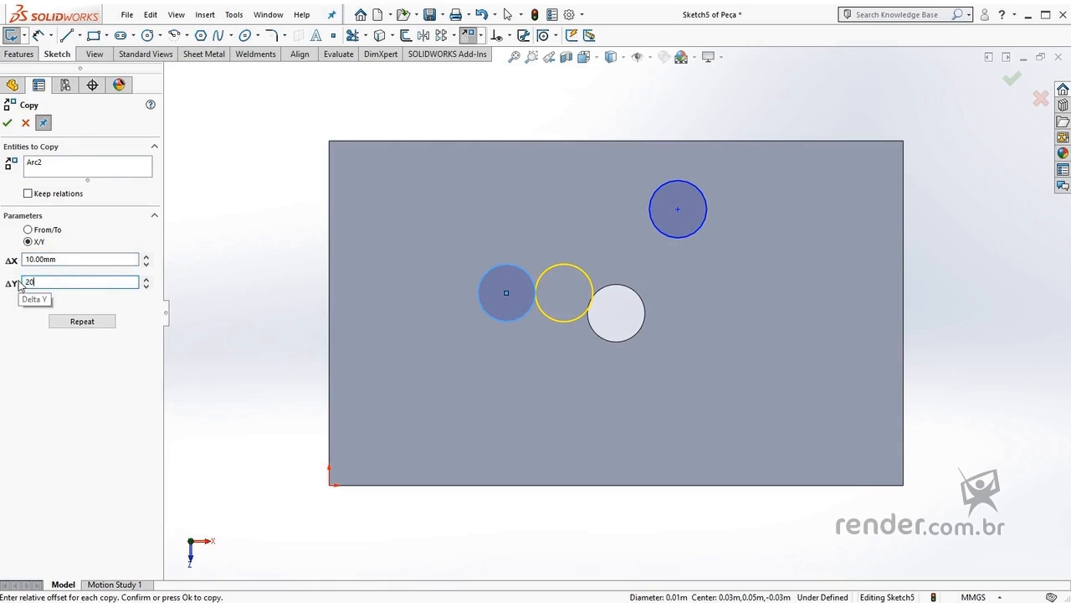
left_click(69, 259)
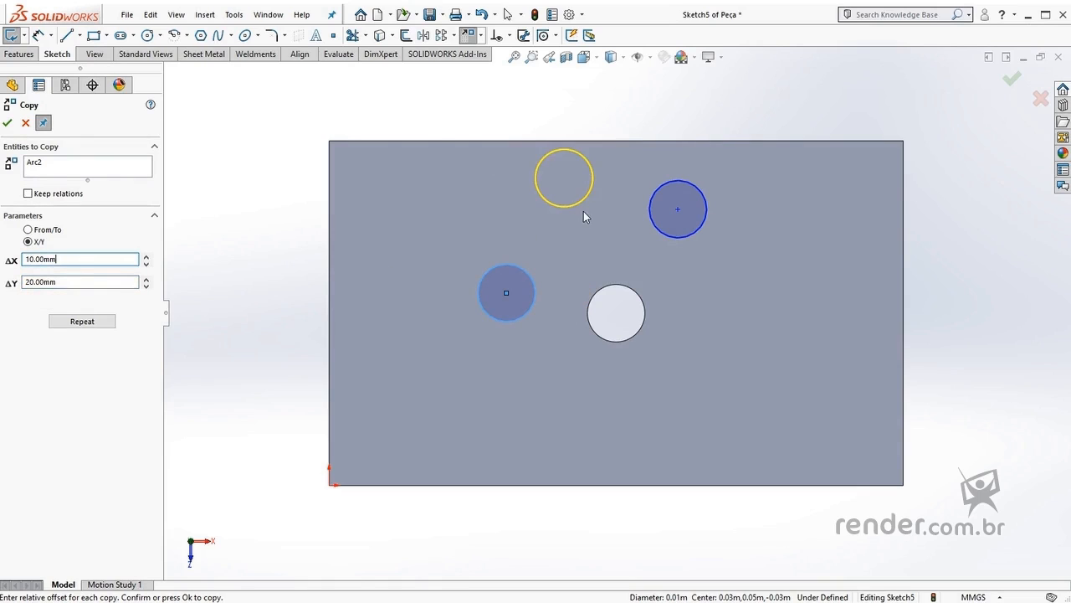
left_click(8, 122)
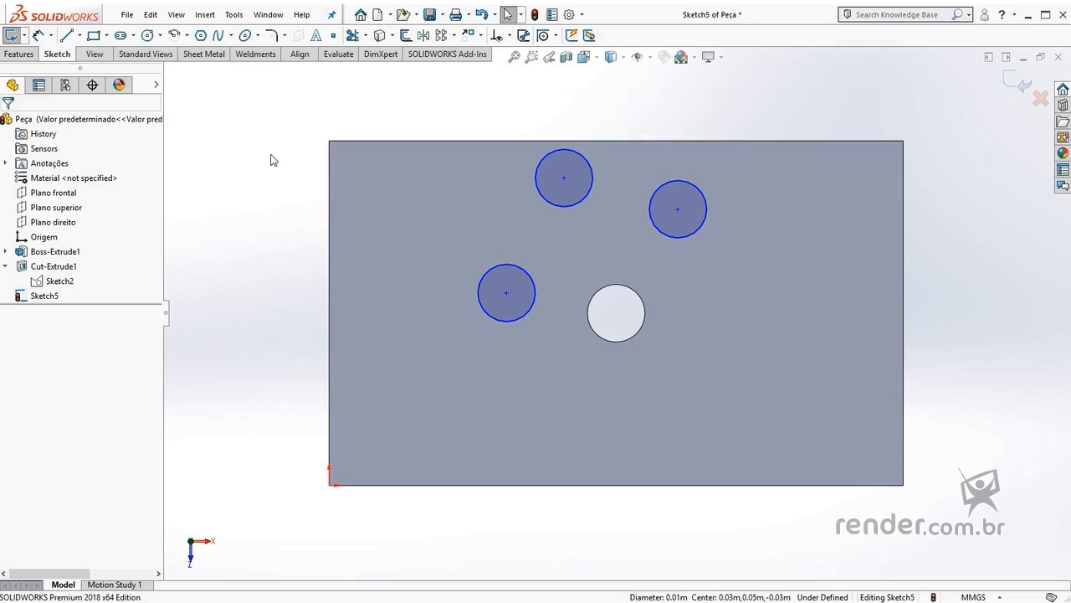
Step: Set up a Rotate of the uppermost circle without keeping relations, using the central hole's centre as the centre of rotation
left_click(234, 14)
mouse_move(330, 218)
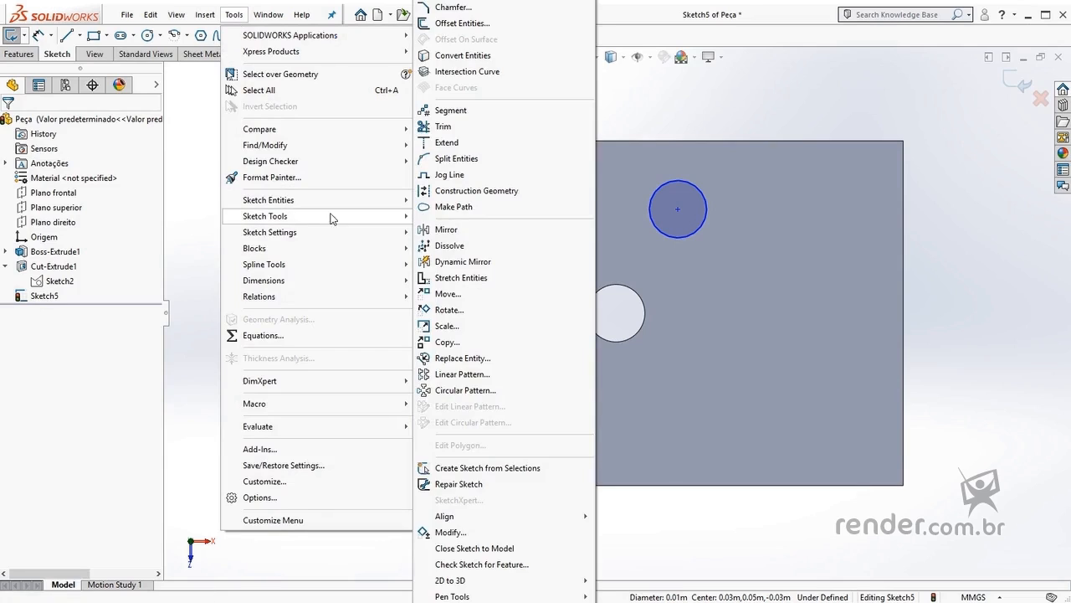
left_click(491, 316)
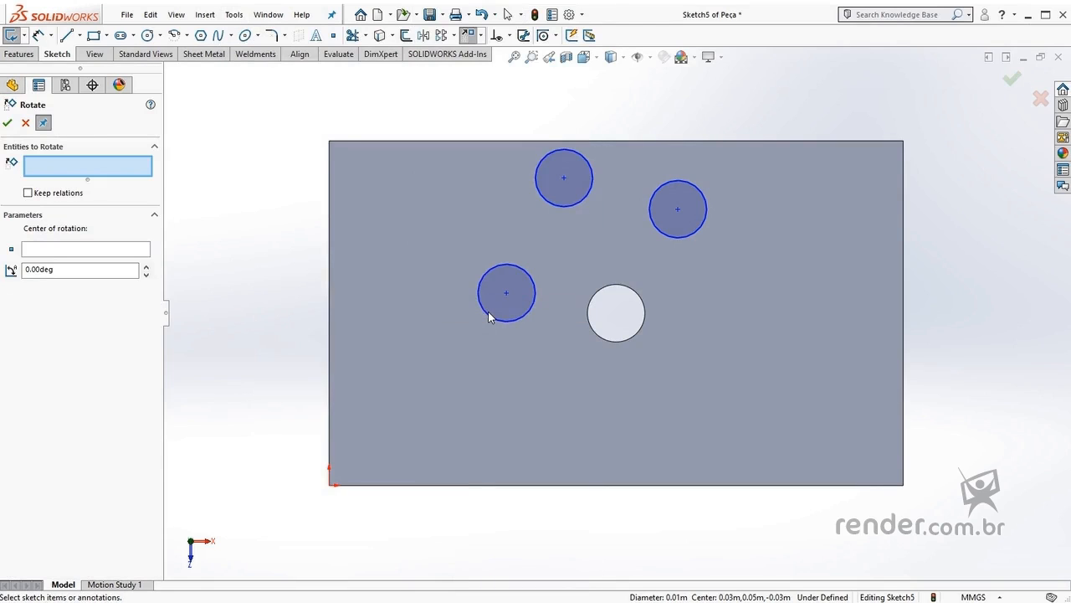
left_click(579, 159)
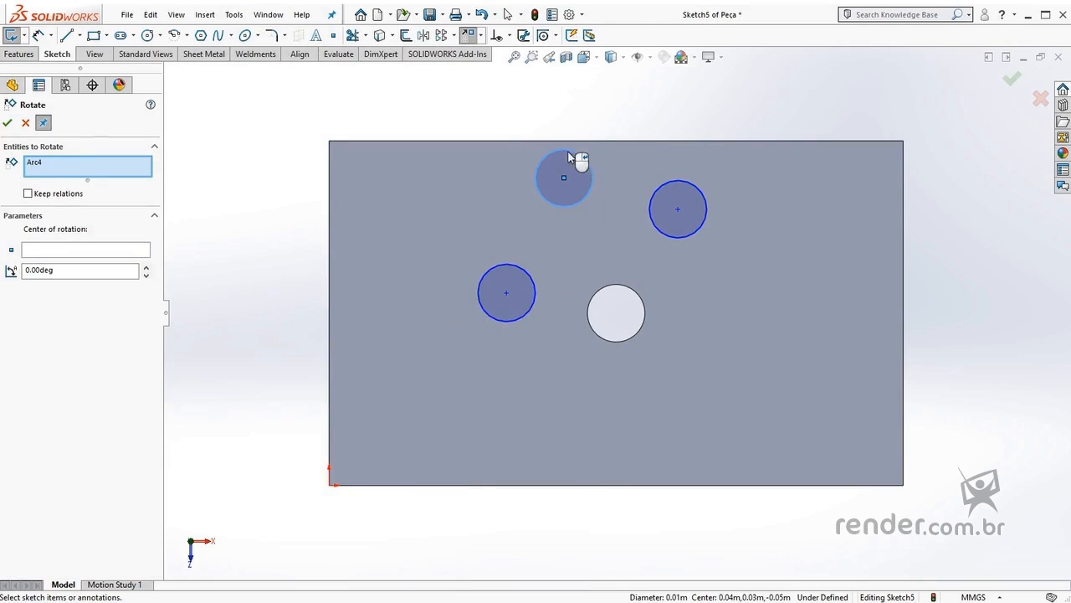
left_click(69, 252)
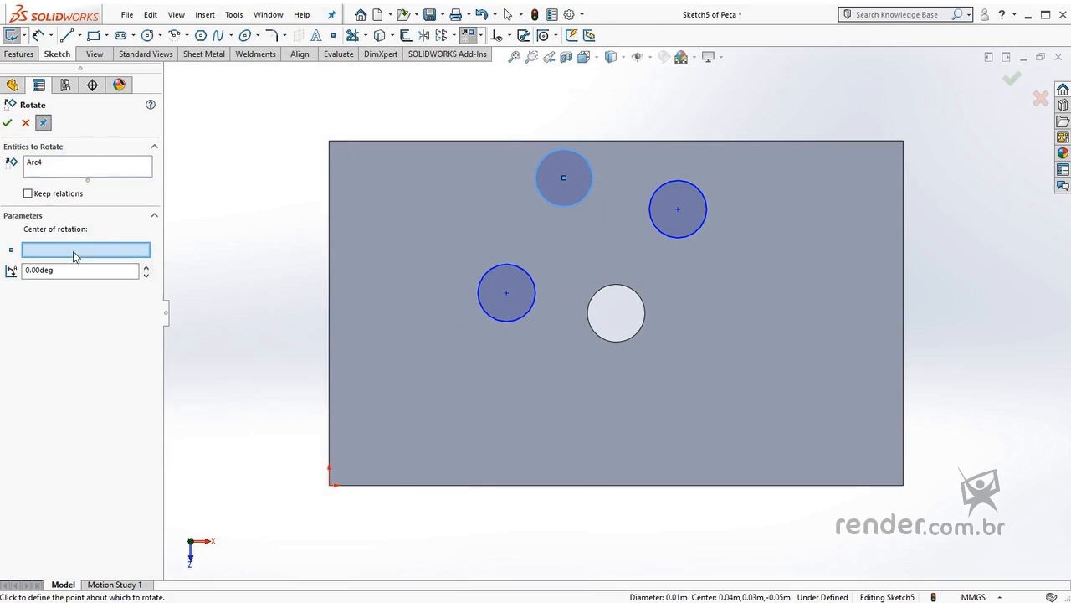
left_click(617, 312)
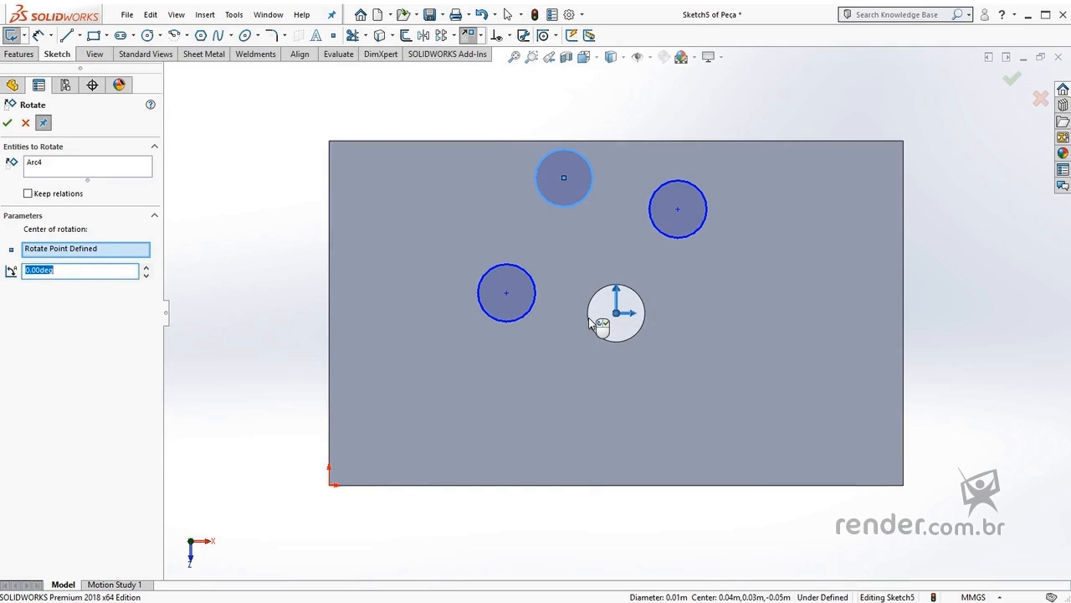
Step: Try rotating the circle about the hole's centre by 16 degrees, and by 100 degrees
left_click(146, 267)
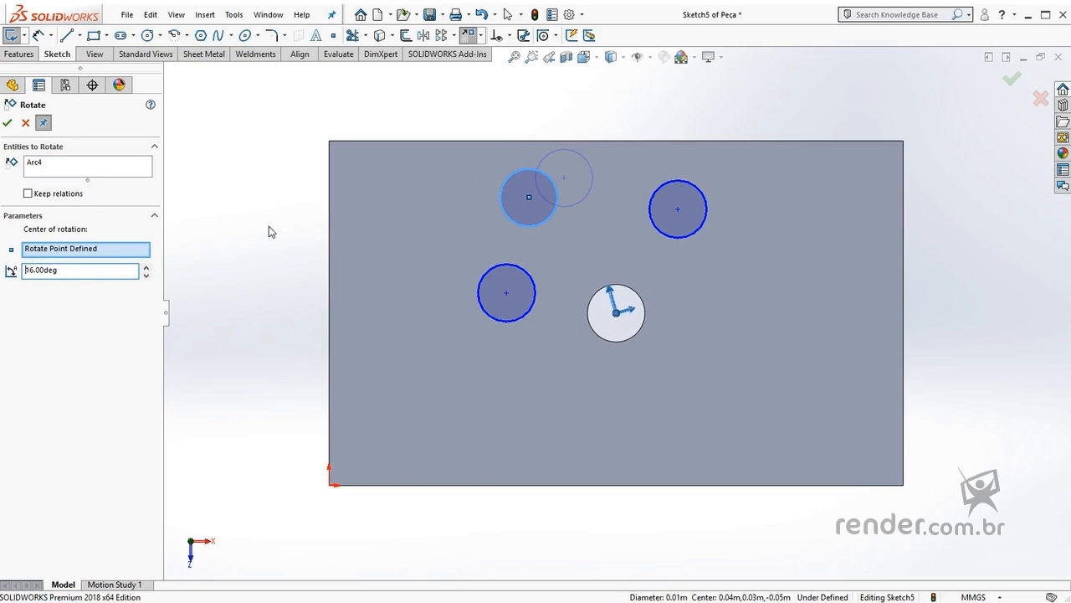
left_click_drag(76, 270, 17, 269)
type("100")
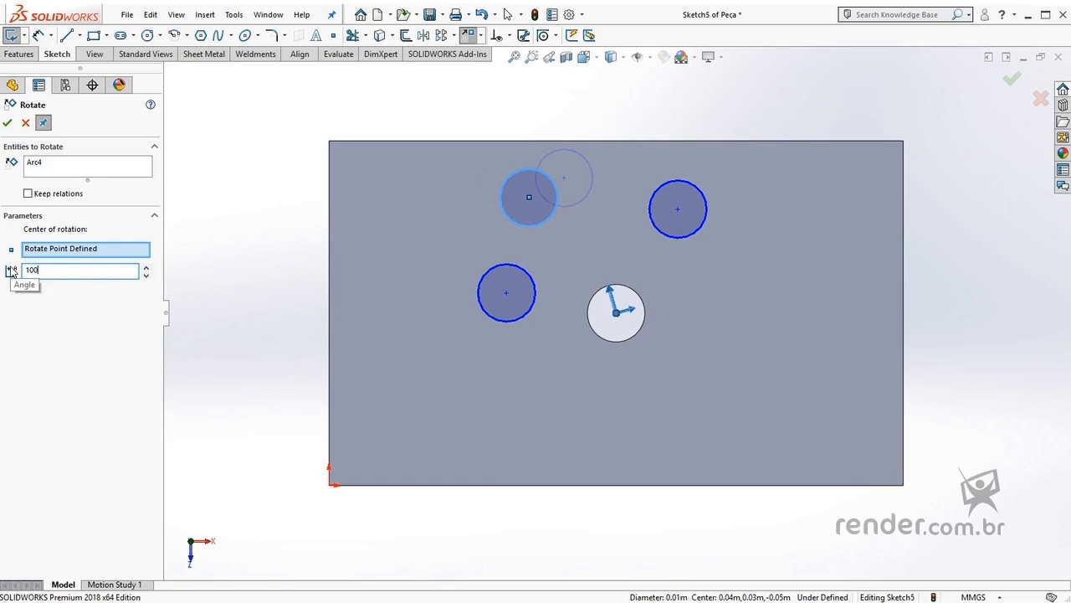
key("Return")
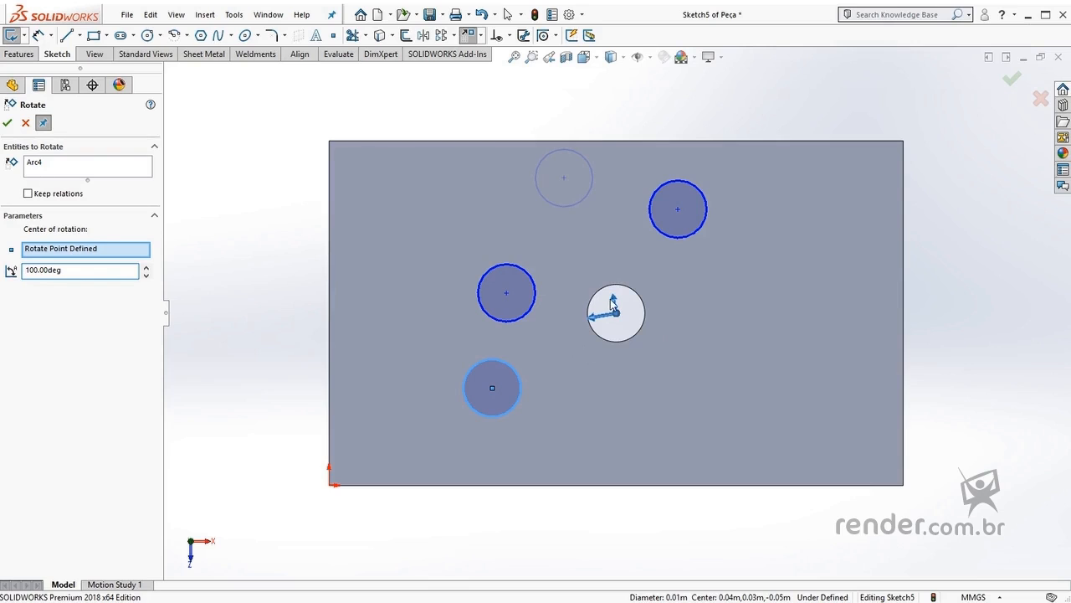
Step: Rotate the circle to 180 degrees about the hole's centre, finish the rotation and show the block in a 3D view
left_click_drag(620, 301, 574, 330)
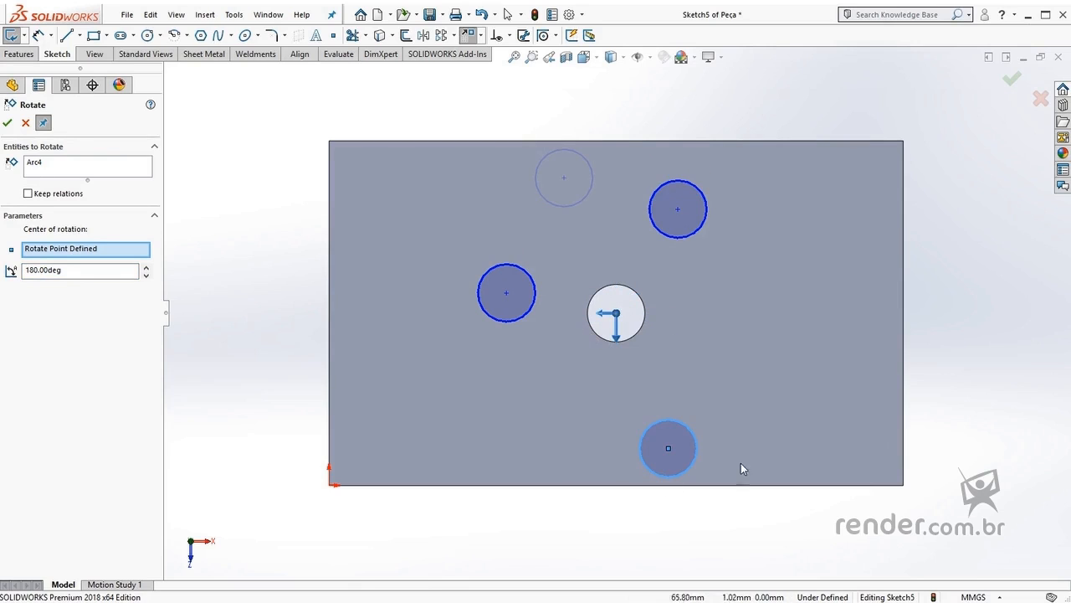
left_click(8, 123)
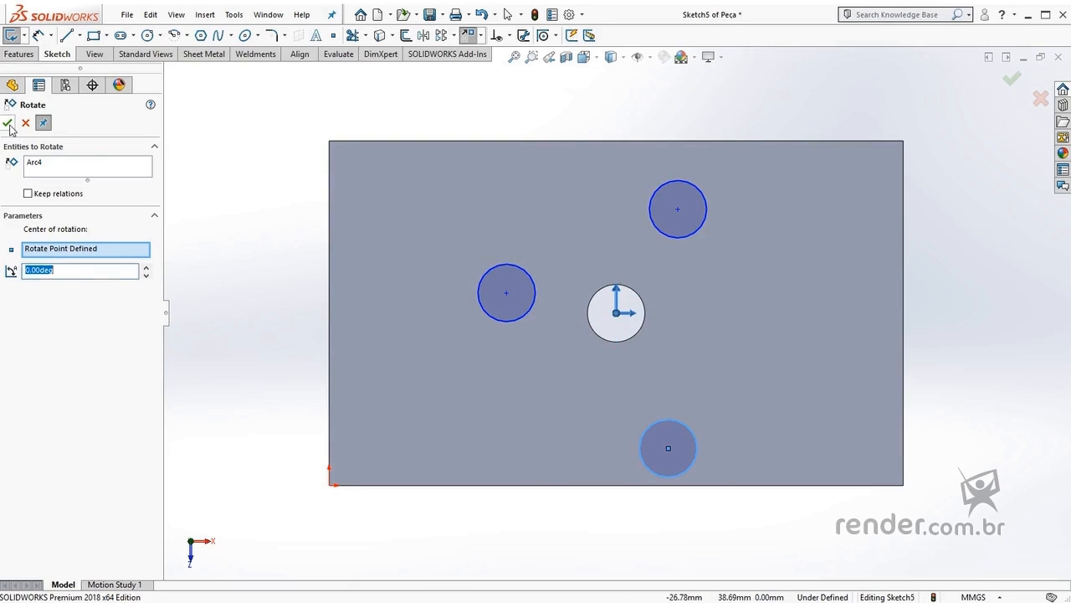
left_click(8, 123)
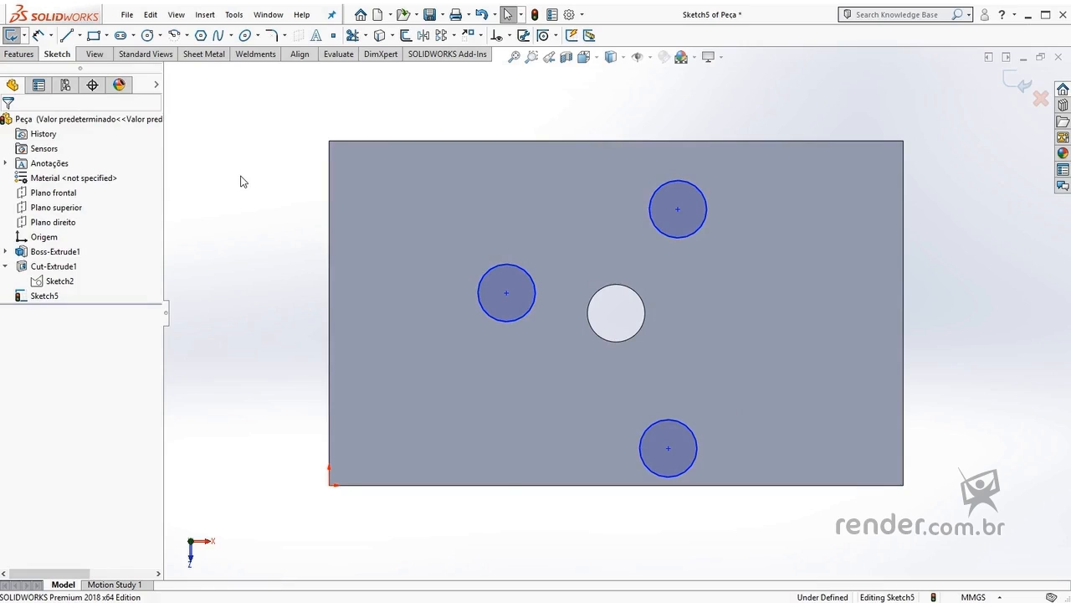
key("ctrl+7")
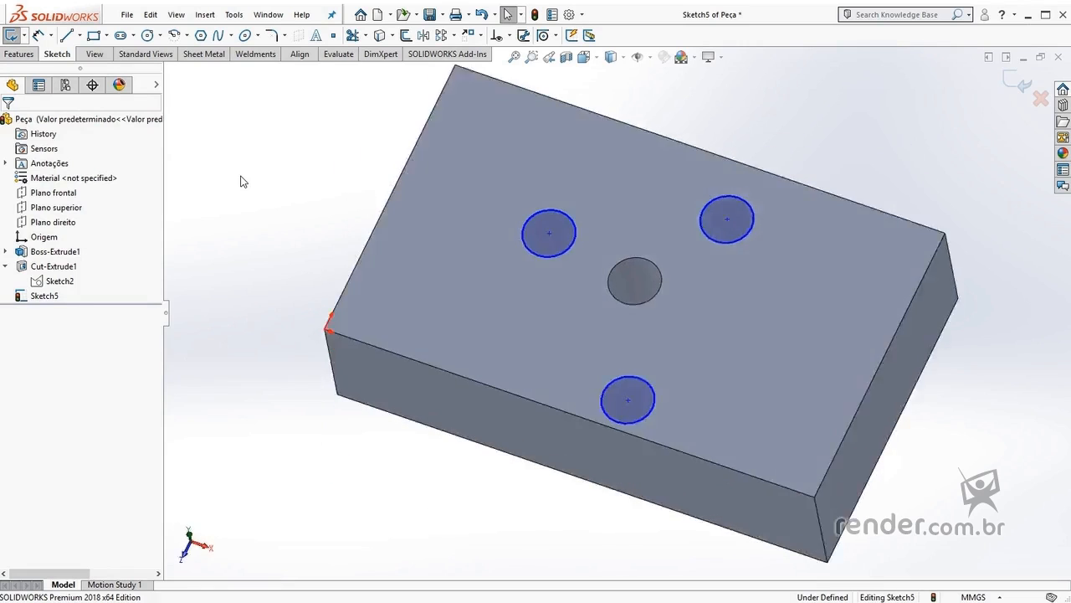